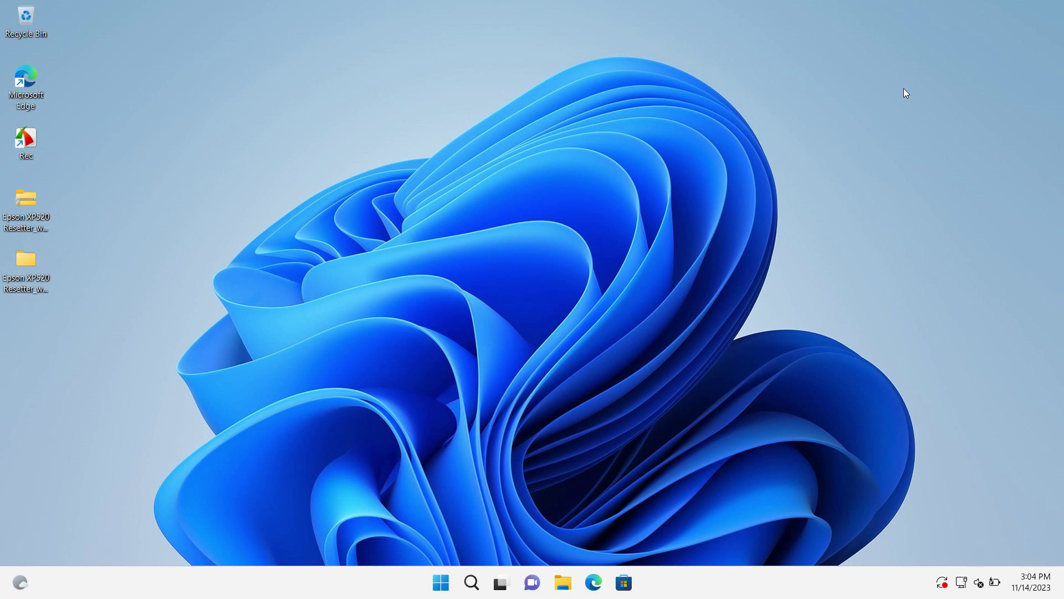
Check the installed Windows edition in this PC's properties and close the windows
{"action": "left_click", "coordinate": [563, 582]}
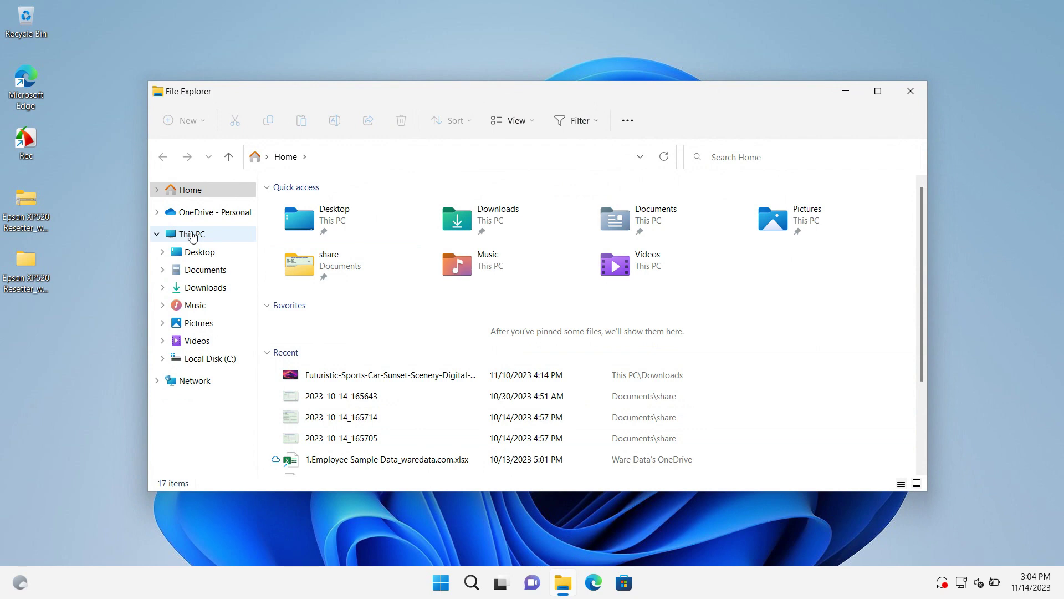
{"action": "right_click", "coordinate": [193, 237]}
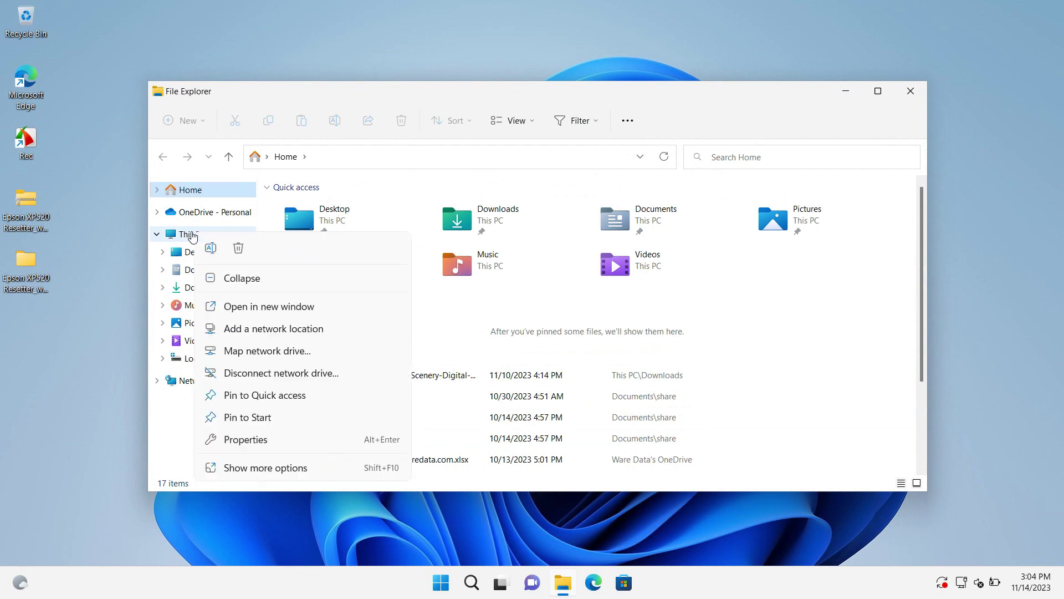
{"action": "left_click", "coordinate": [279, 447]}
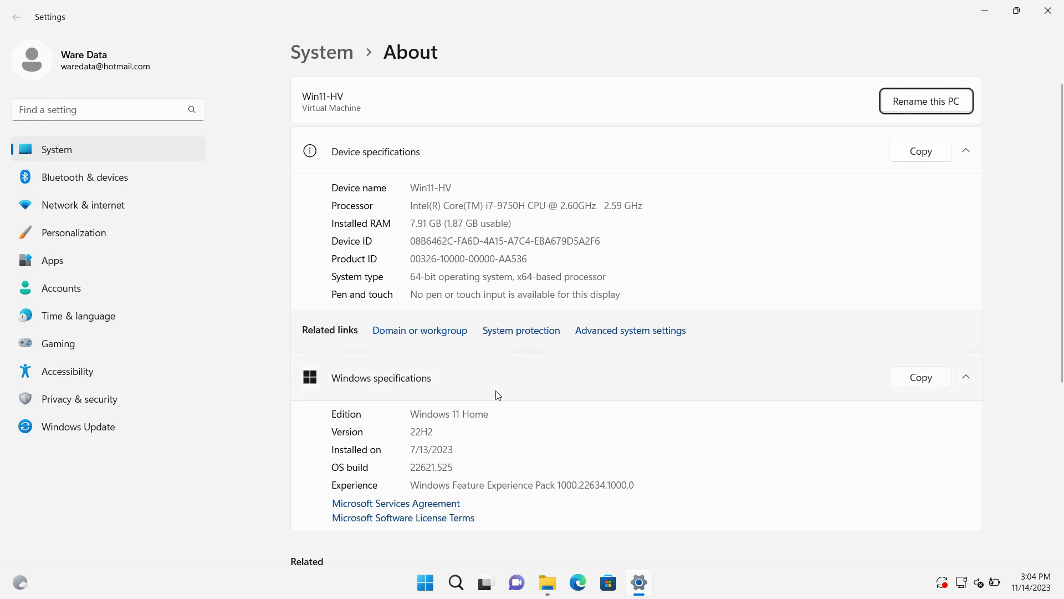
{"action": "left_click_drag", "start_coordinate": [493, 414], "coordinate": [404, 419]}
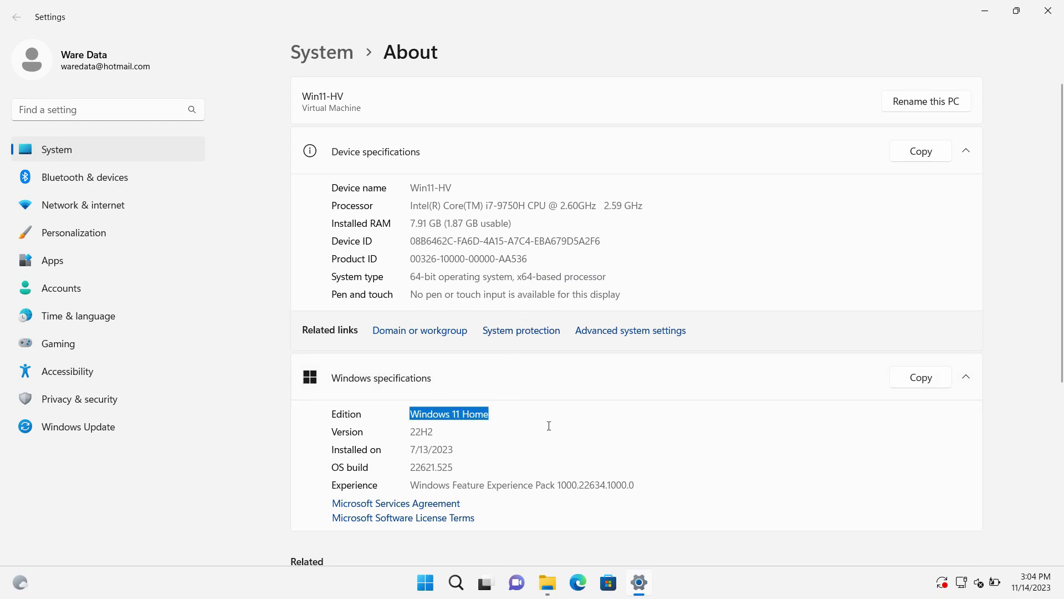
{"action": "left_click", "coordinate": [484, 418]}
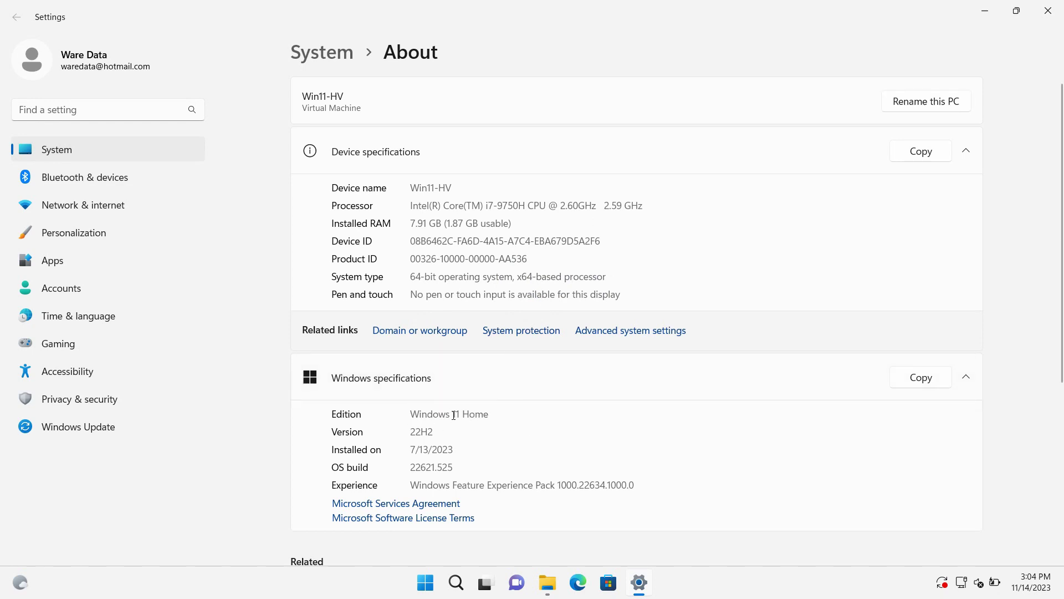
{"action": "double_click", "coordinate": [471, 415]}
{"action": "left_click", "coordinate": [1056, 13]}
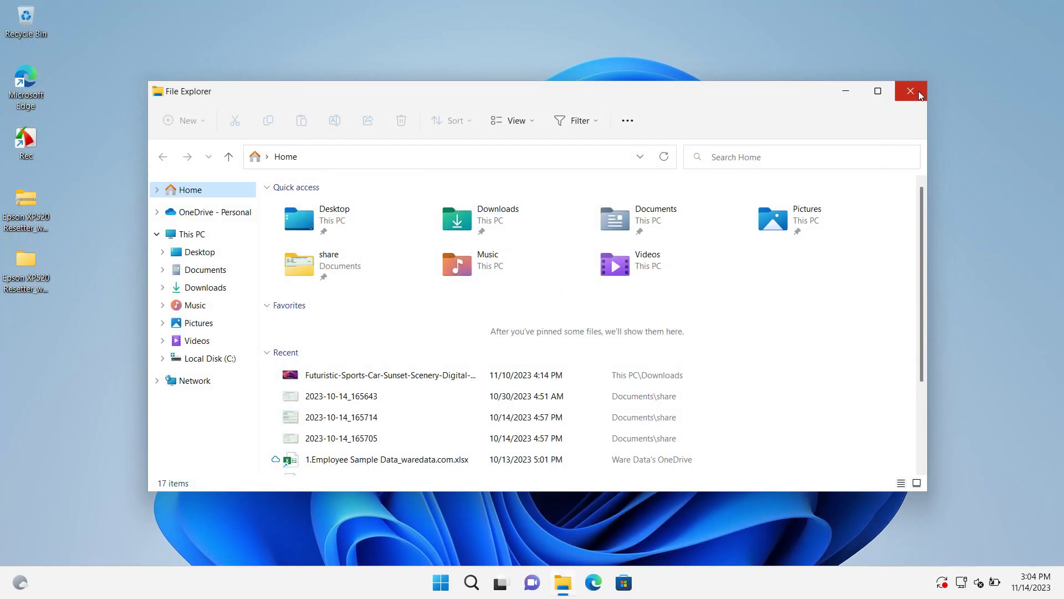
{"action": "left_click", "coordinate": [911, 91]}
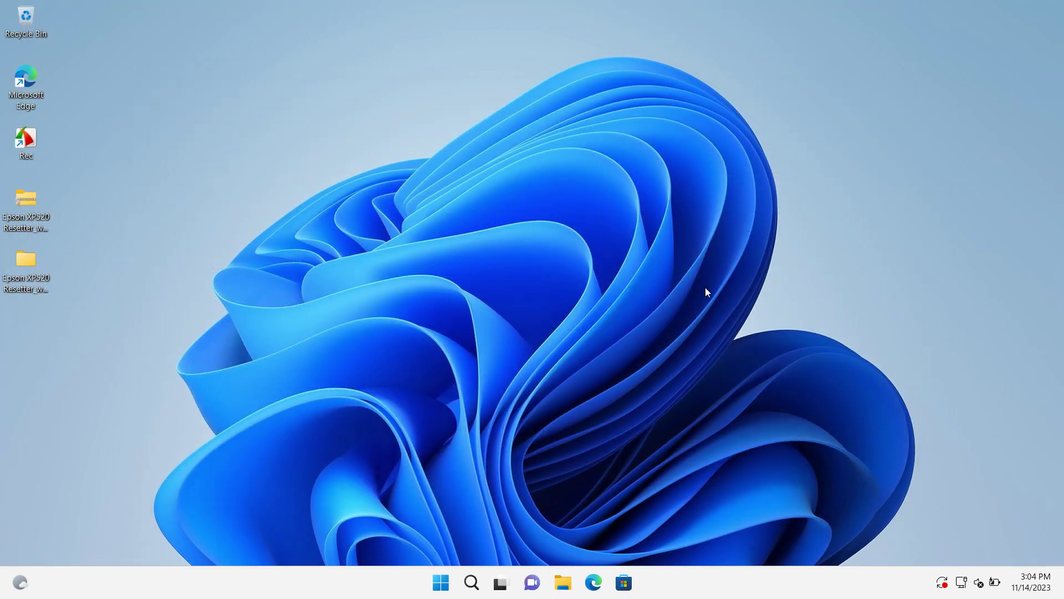
Open the system Activation settings and view the product key change dialog, cancelling it without entering a key
{"action": "left_click", "coordinate": [474, 582]}
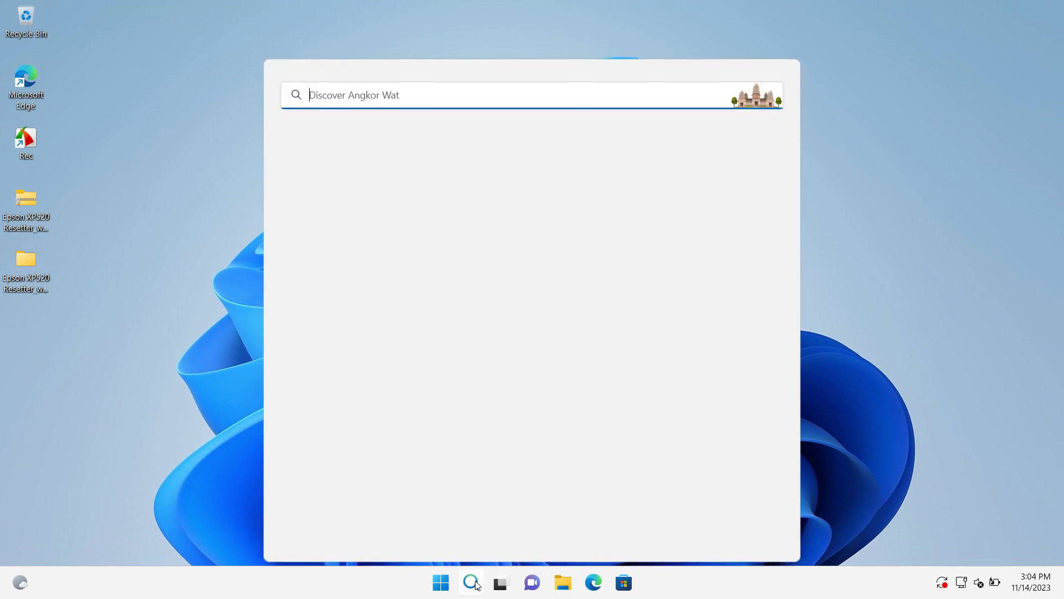
{"action": "type", "text": "sett"}
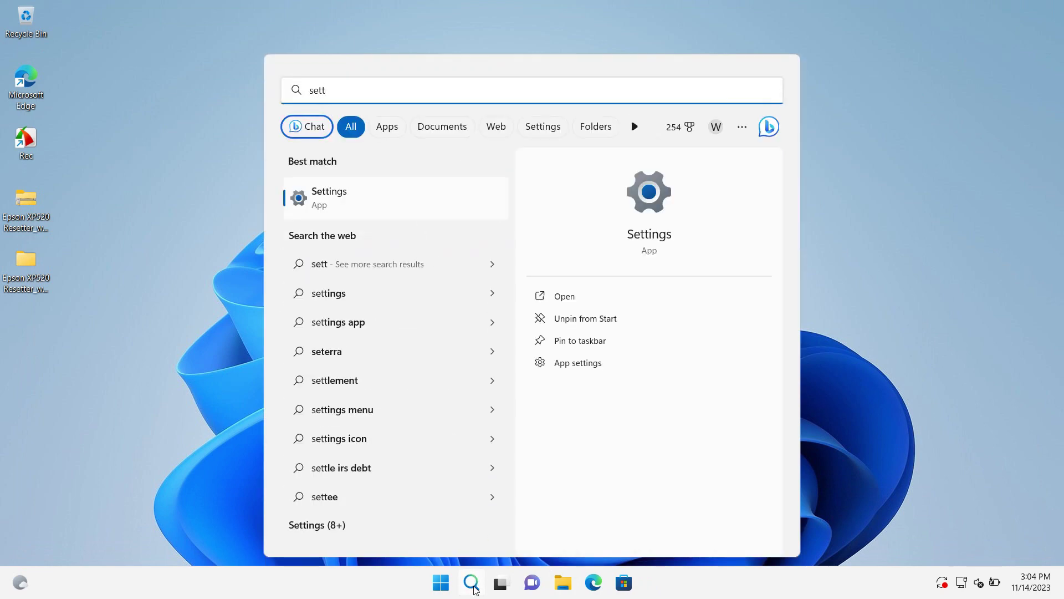
{"action": "left_click", "coordinate": [401, 202]}
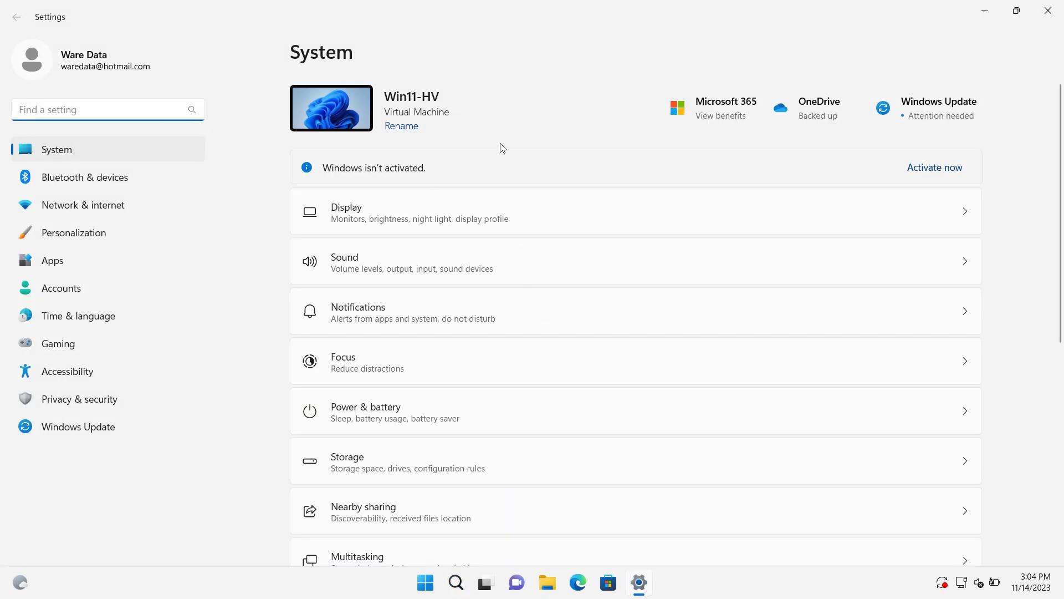
{"action": "scroll", "coordinate": [500, 145], "scroll_direction": "down", "scroll_amount": 6}
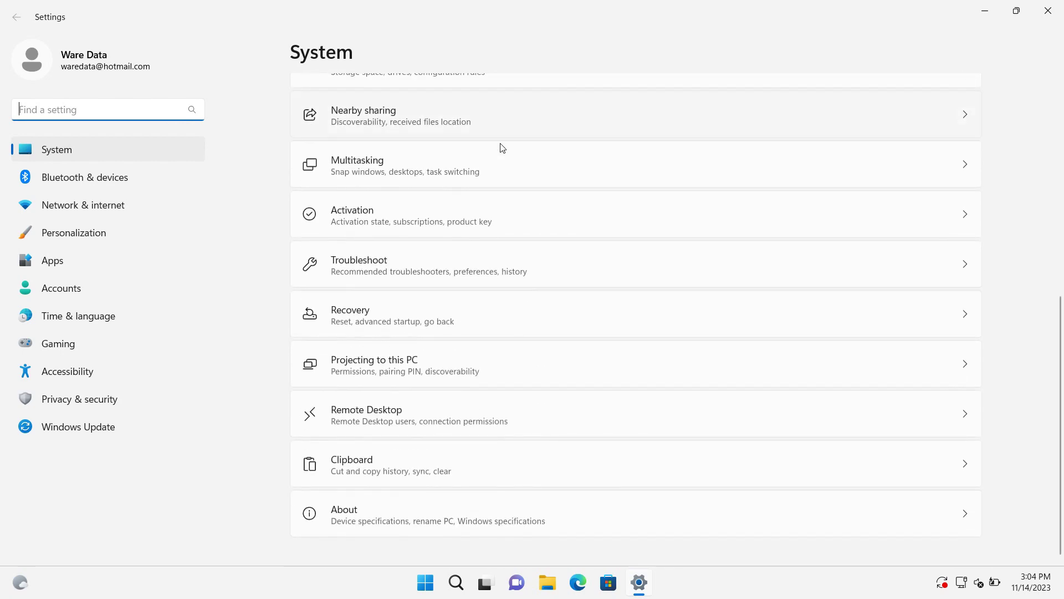
{"action": "left_click", "coordinate": [498, 210]}
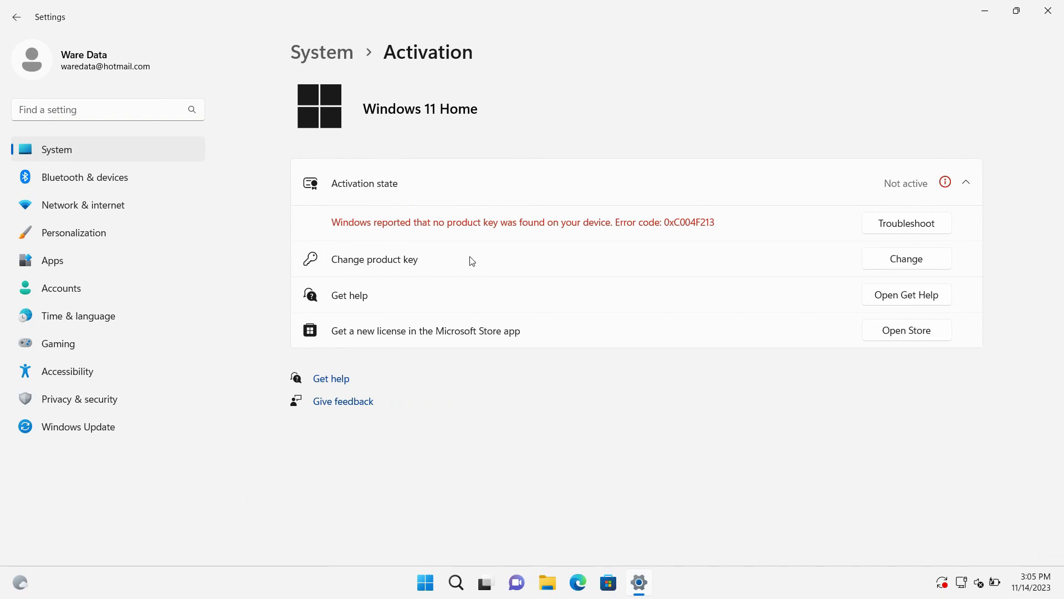
{"action": "left_click", "coordinate": [902, 265]}
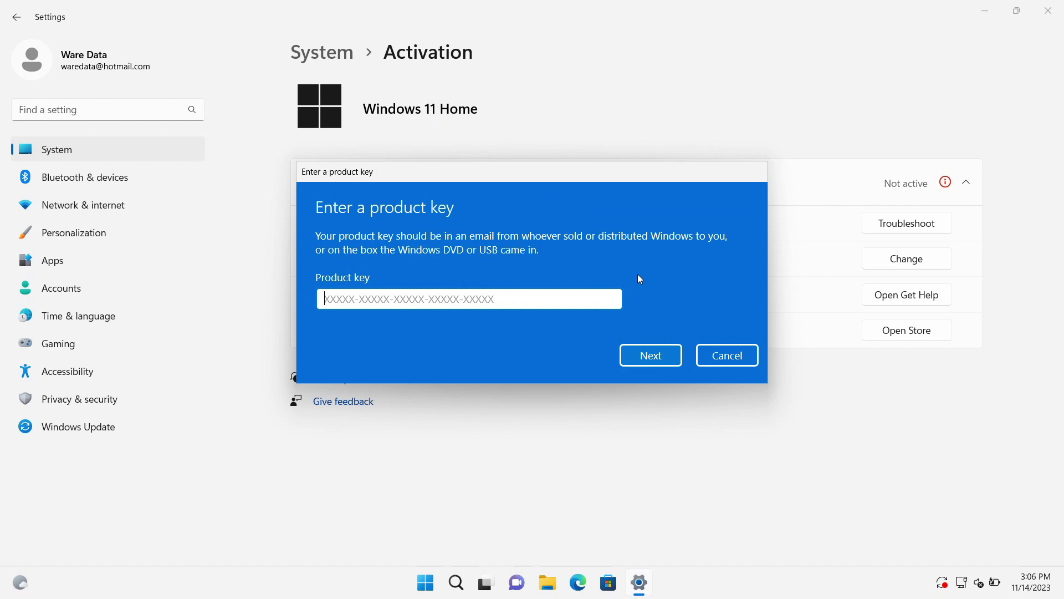
{"action": "left_click", "coordinate": [723, 356]}
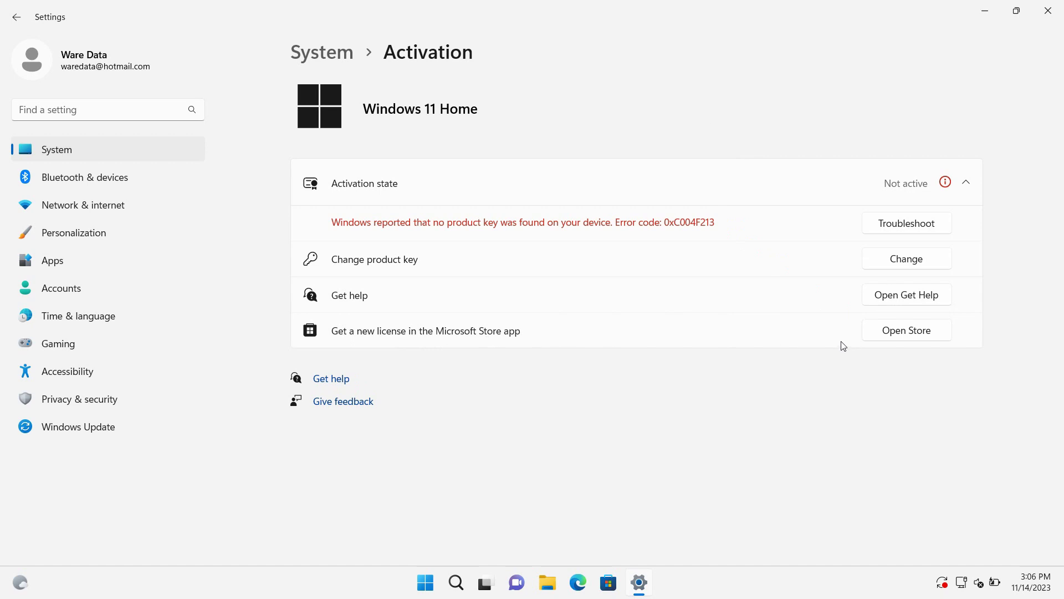
View the Windows 10/11 Pro upgrade offer in Microsoft Store, start its purchase, cancel at the identity check and close the windows
{"action": "left_click", "coordinate": [912, 338]}
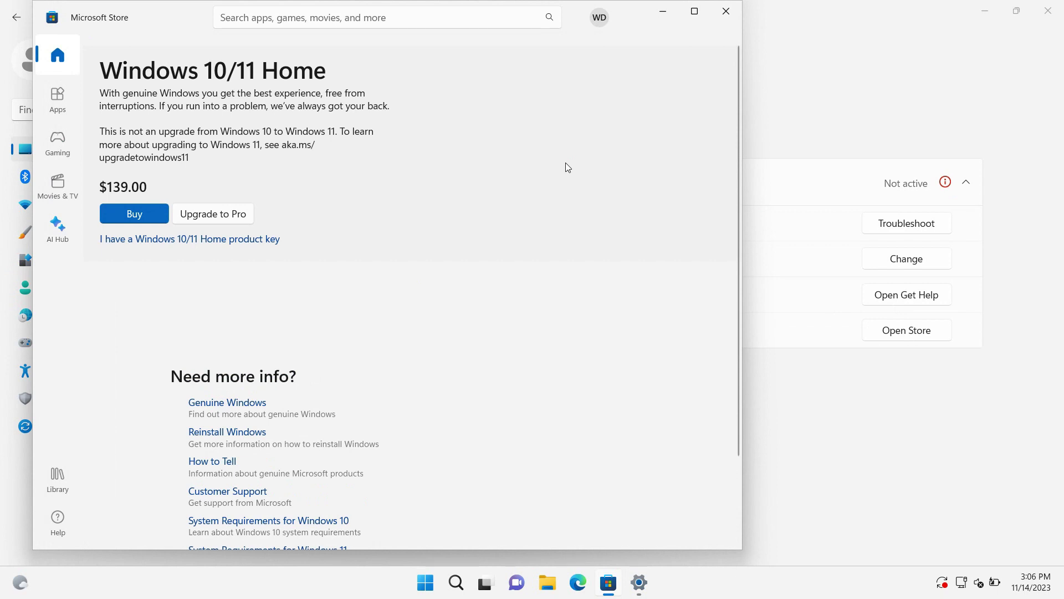
{"action": "left_click", "coordinate": [233, 218]}
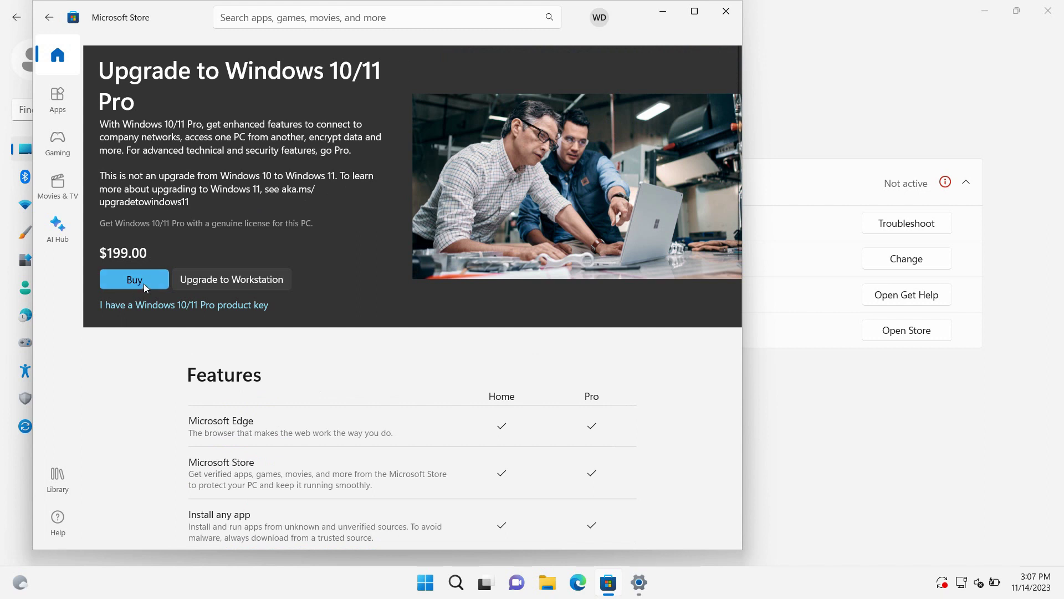
{"action": "left_click", "coordinate": [141, 284]}
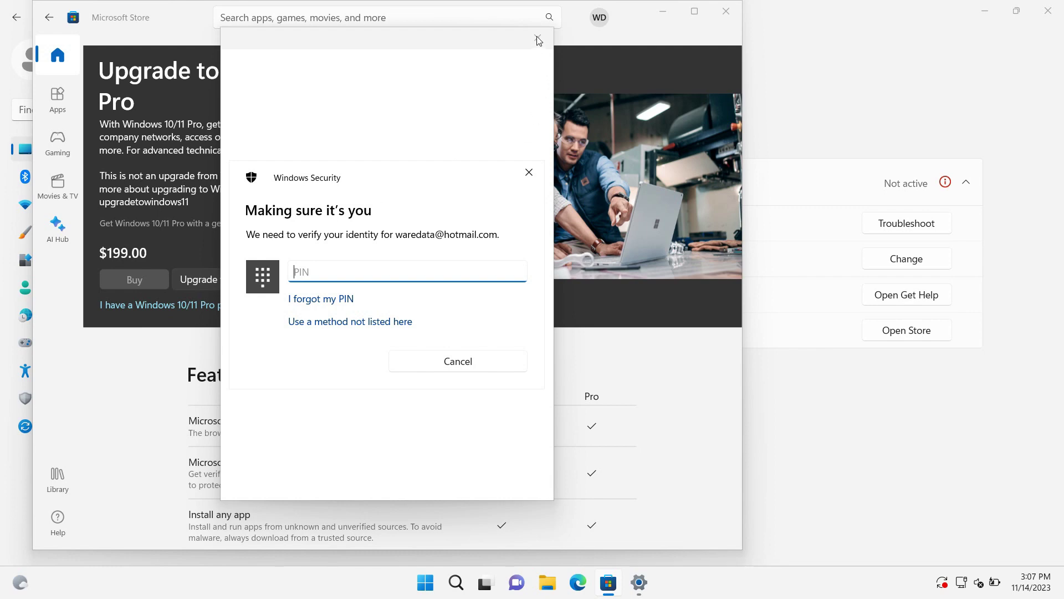
{"action": "left_click", "coordinate": [494, 358]}
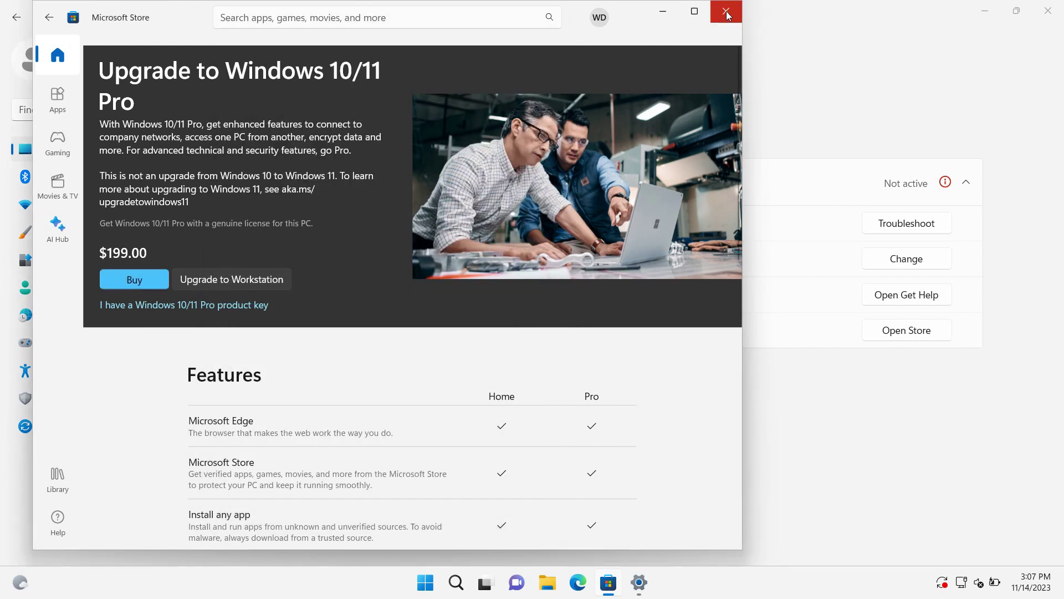
{"action": "left_click", "coordinate": [726, 12]}
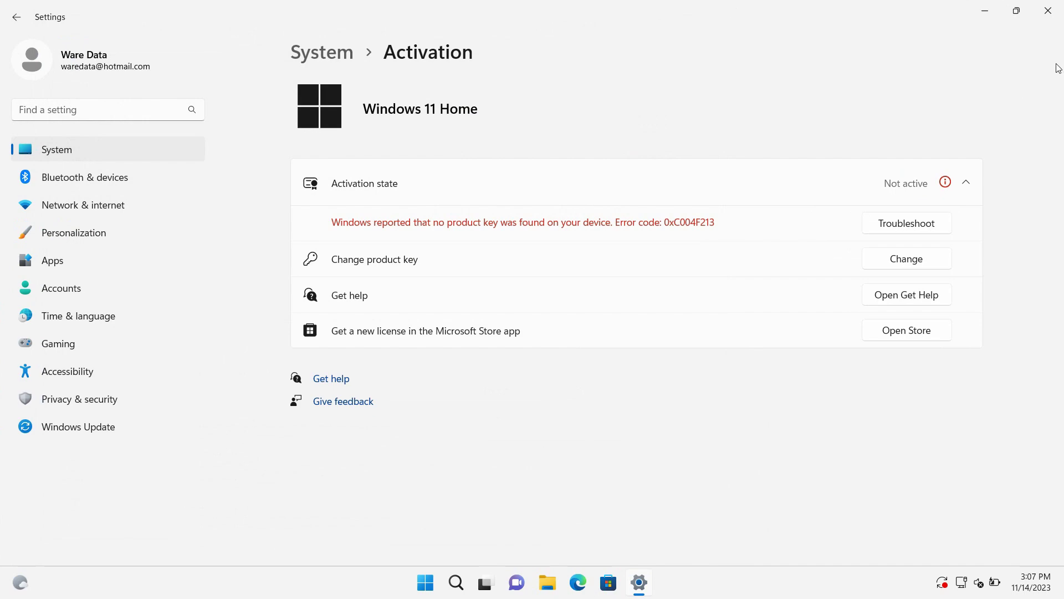
{"action": "left_click", "coordinate": [1048, 11]}
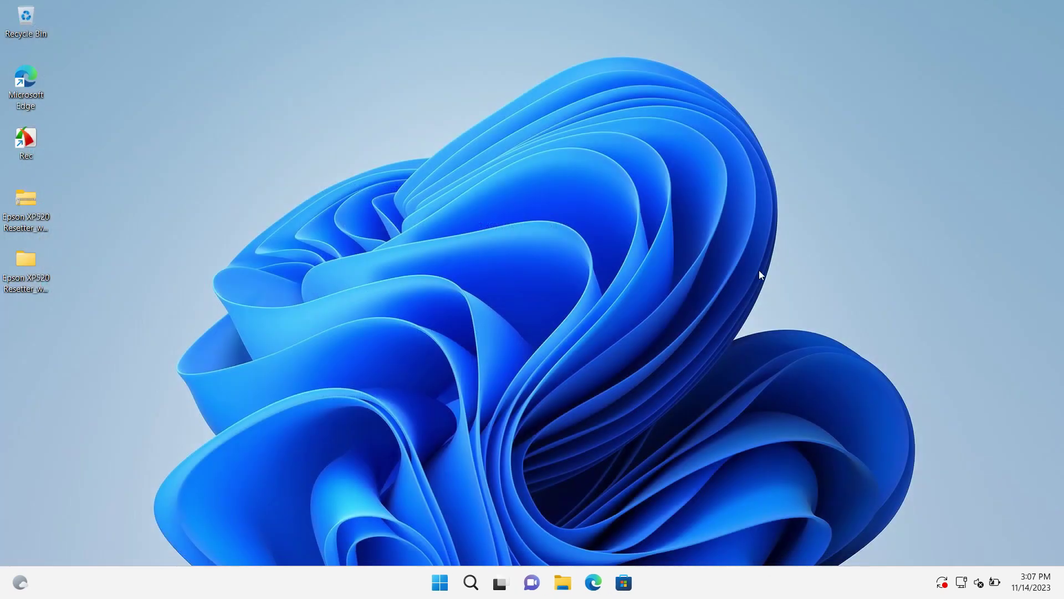
Switch to Microsoft Edge and search the web for "windows pro", refining the query to "windows pro 11"
{"action": "left_click", "coordinate": [592, 571]}
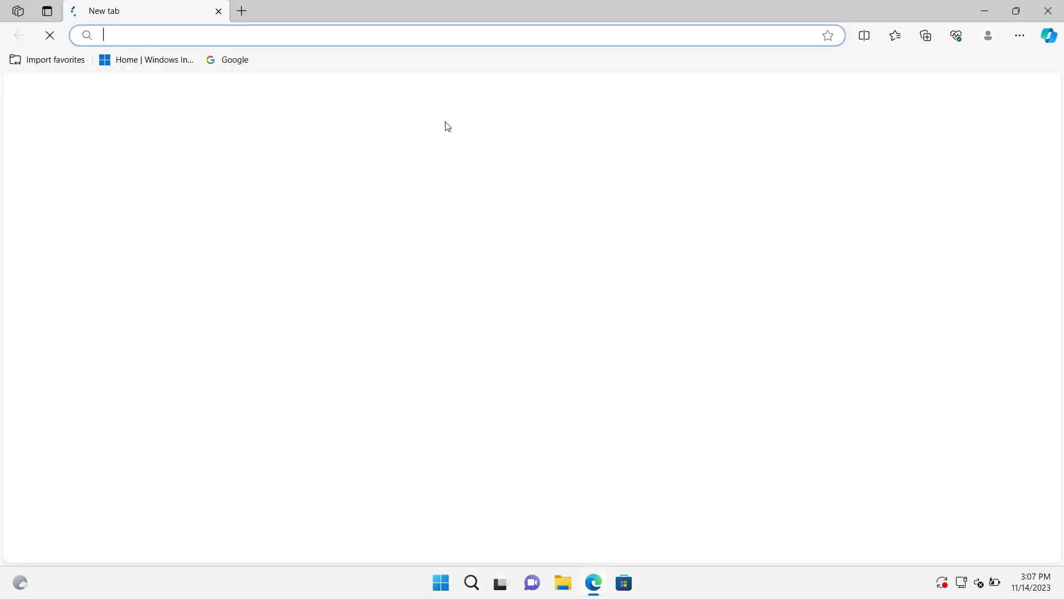
{"action": "type", "text": "window"}
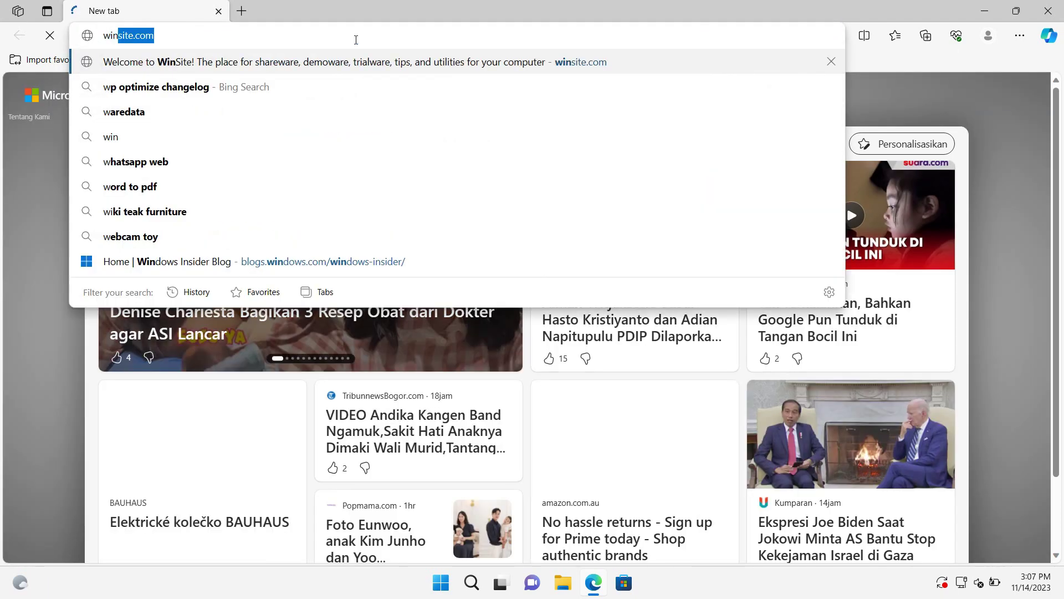
{"action": "type", "text": "s pro"}
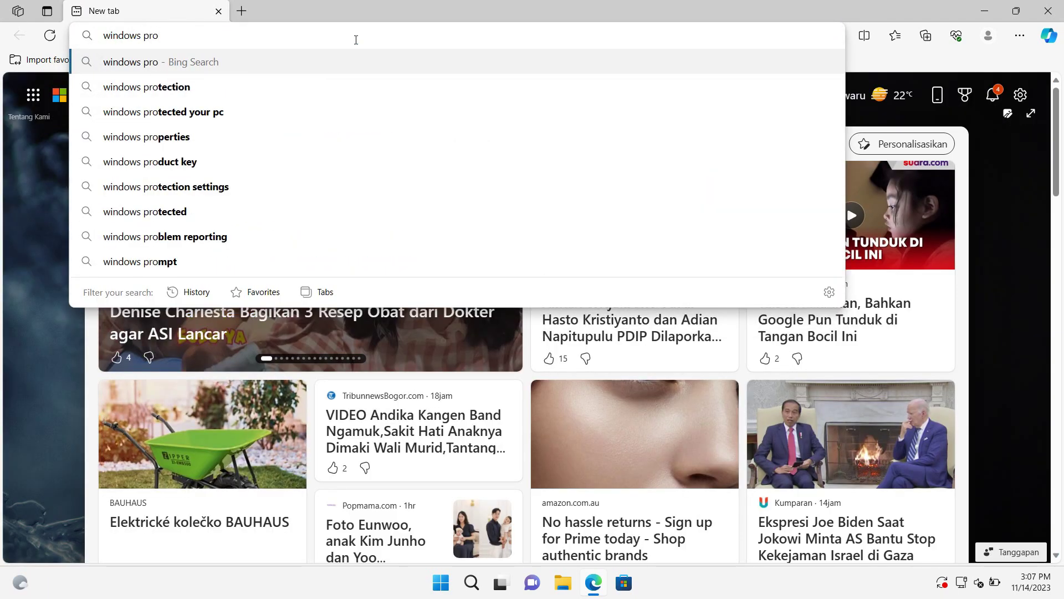
{"action": "key", "text": "Return"}
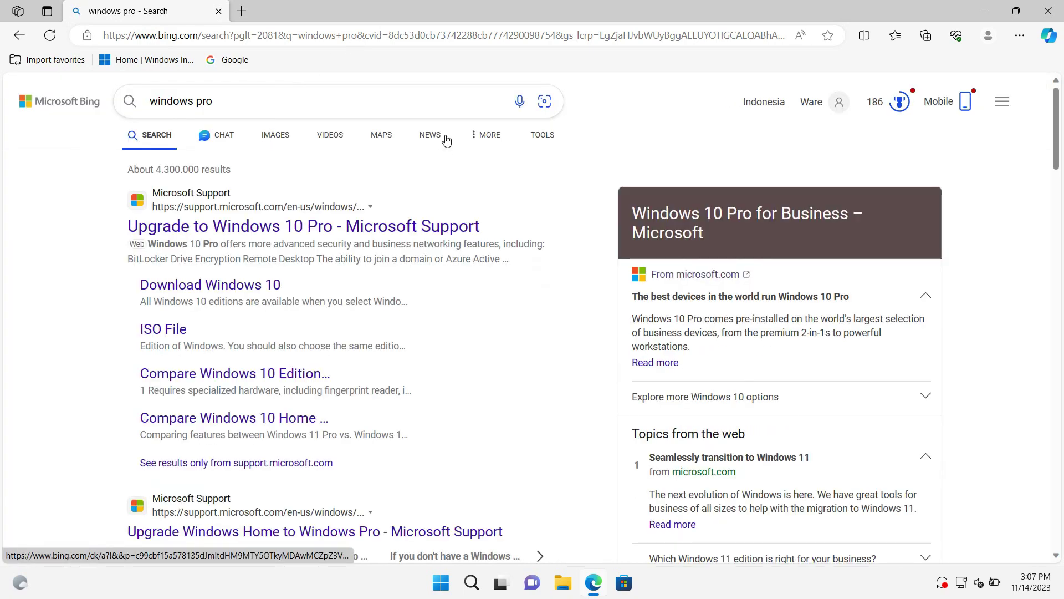
{"action": "left_click", "coordinate": [252, 102]}
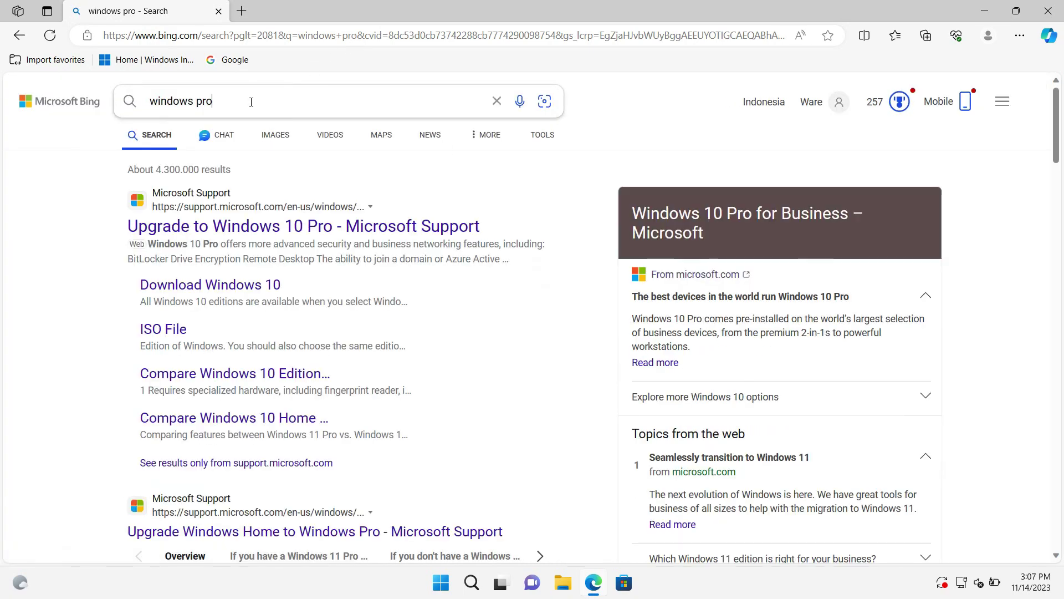
{"action": "type", "text": "11"}
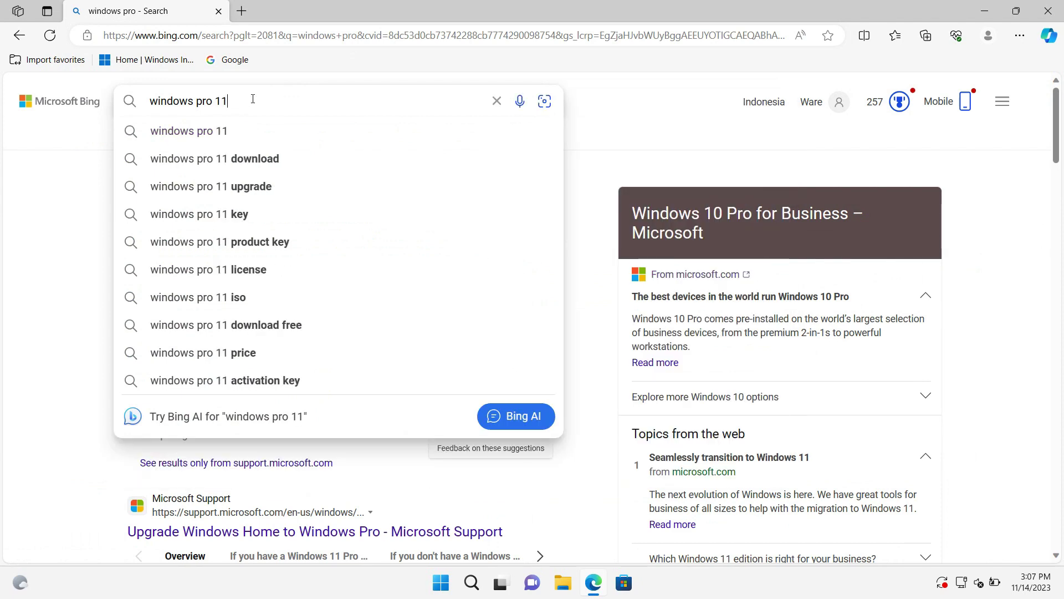
{"action": "key", "text": "Return"}
Open Microsoft's Windows 11 Pro product page from the search results and dismiss the store region prompt
{"action": "left_click", "coordinate": [298, 231]}
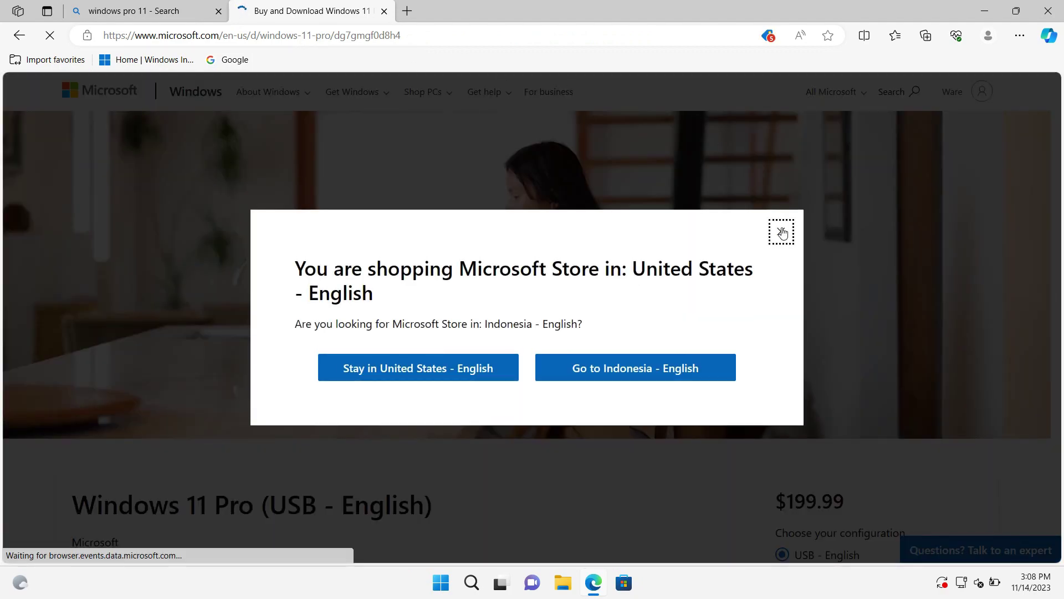
{"action": "left_click", "coordinate": [783, 233]}
{"action": "scroll", "coordinate": [760, 227], "scroll_direction": "down", "scroll_amount": 5}
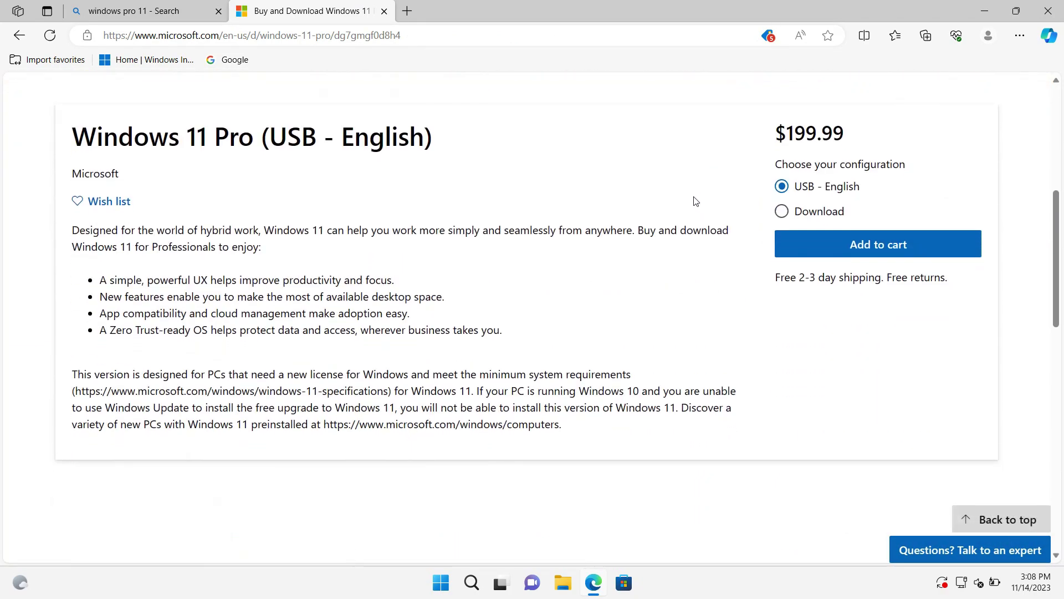
Compare the USB - English and Download configurations of Windows 11 Pro, dismiss the sign-up pop-up and leave Download selected
{"action": "left_click", "coordinate": [800, 212]}
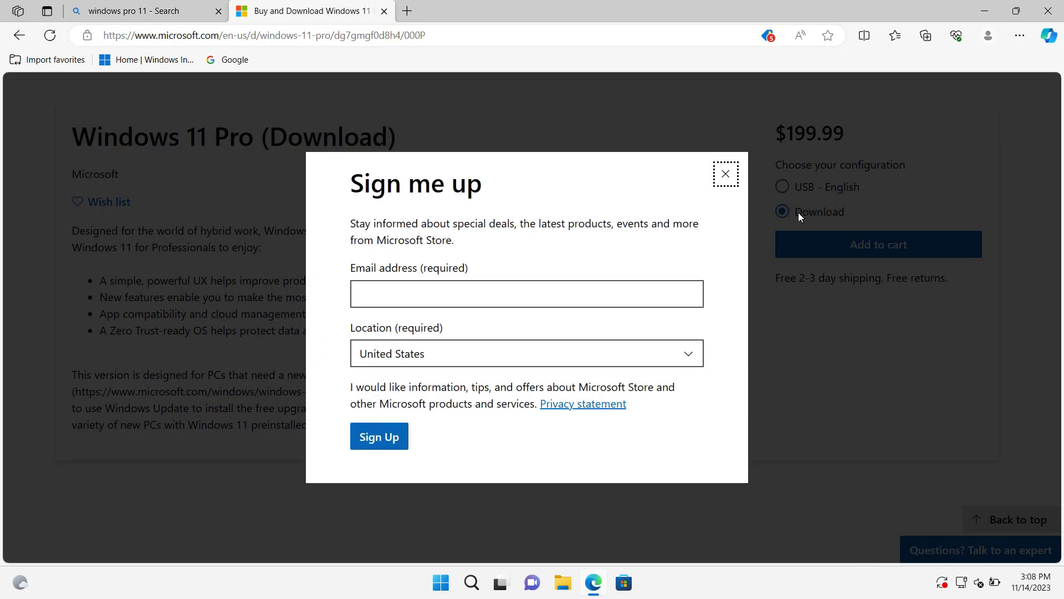
{"action": "left_click", "coordinate": [726, 173]}
{"action": "left_click", "coordinate": [782, 187]}
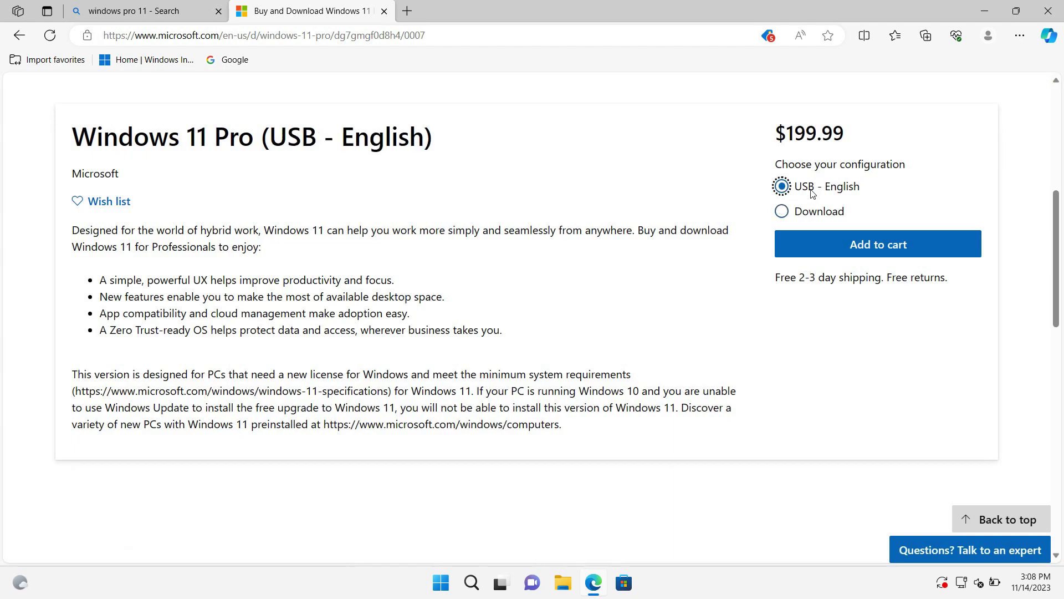
{"action": "left_click", "coordinate": [782, 214]}
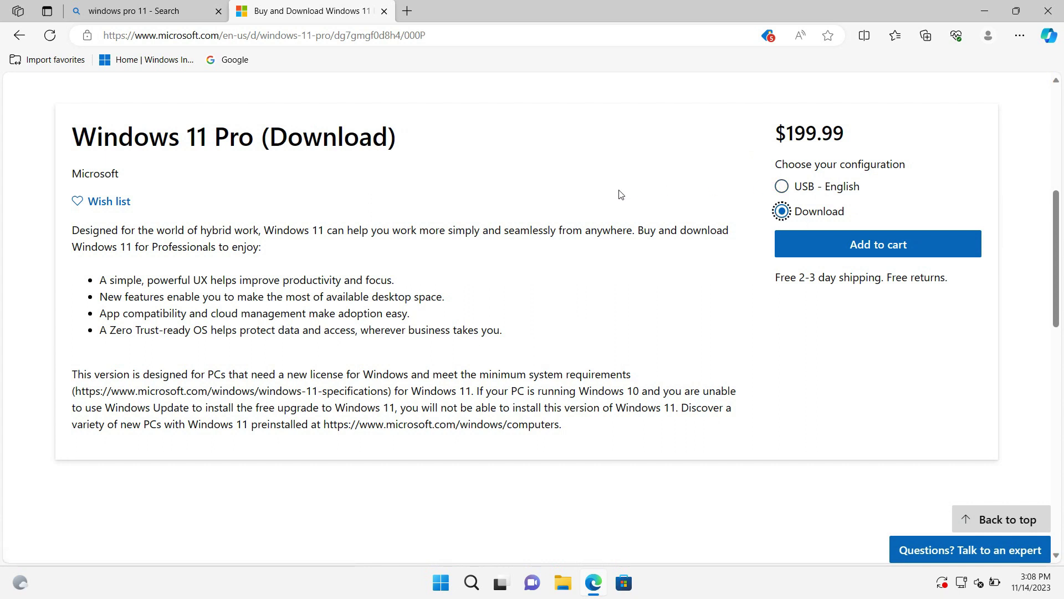